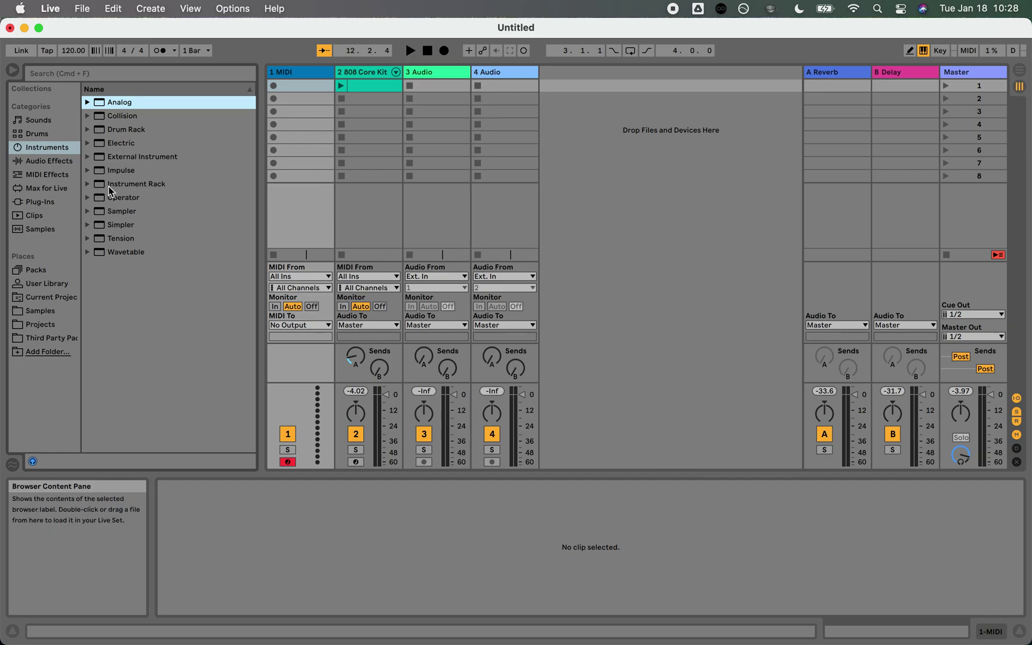
left_click(51, 202)
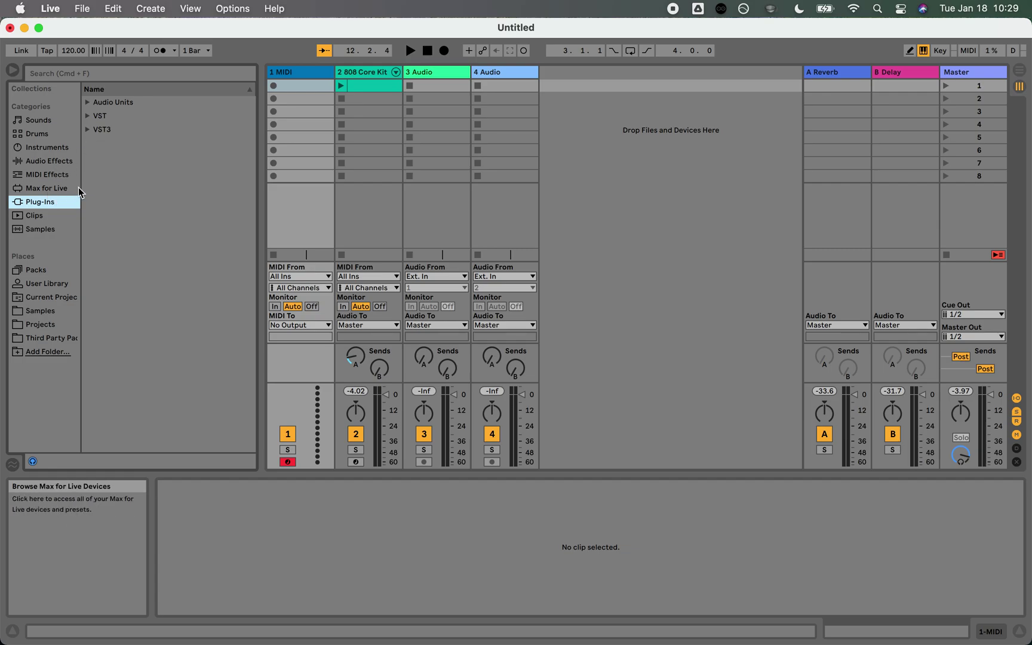
left_click(49, 147)
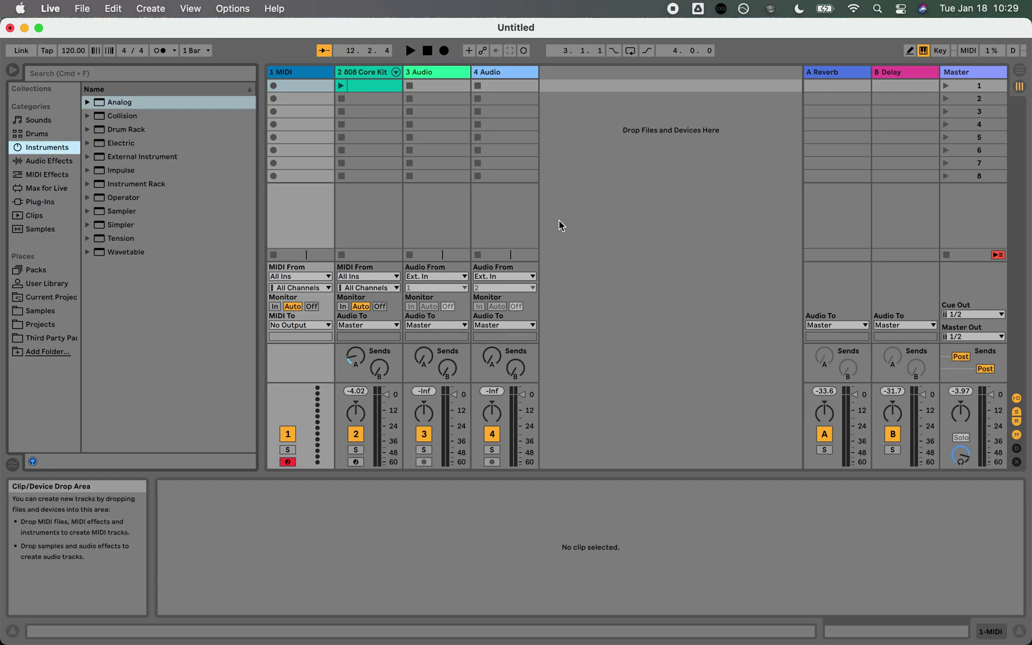
Step: Launch ZOA alongside the open Live set and shift its window slightly
key("super+space")
type("zoo")
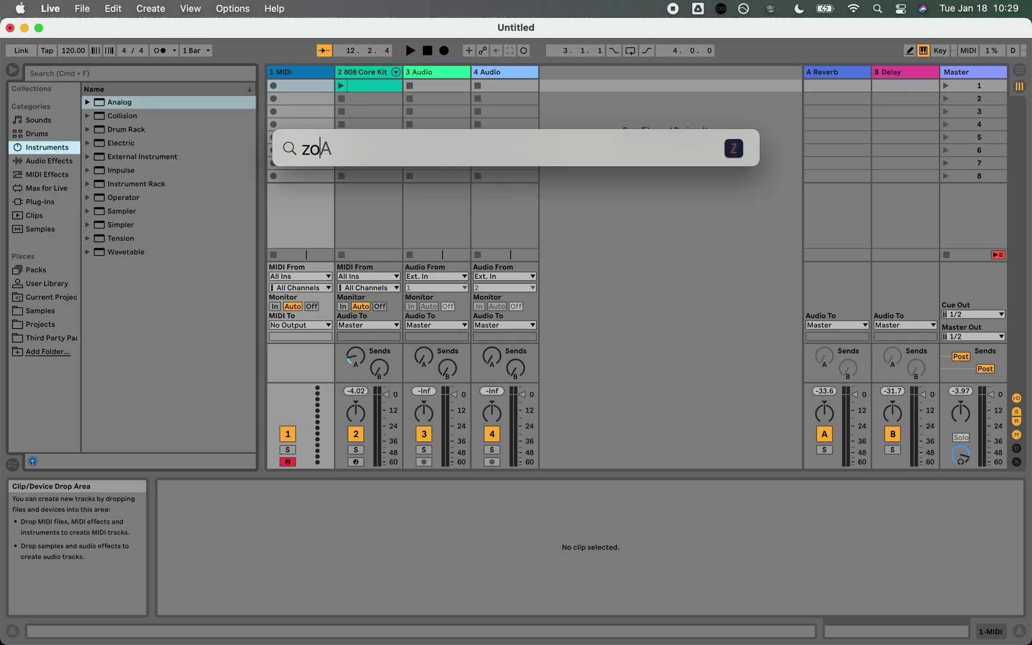
key("Return")
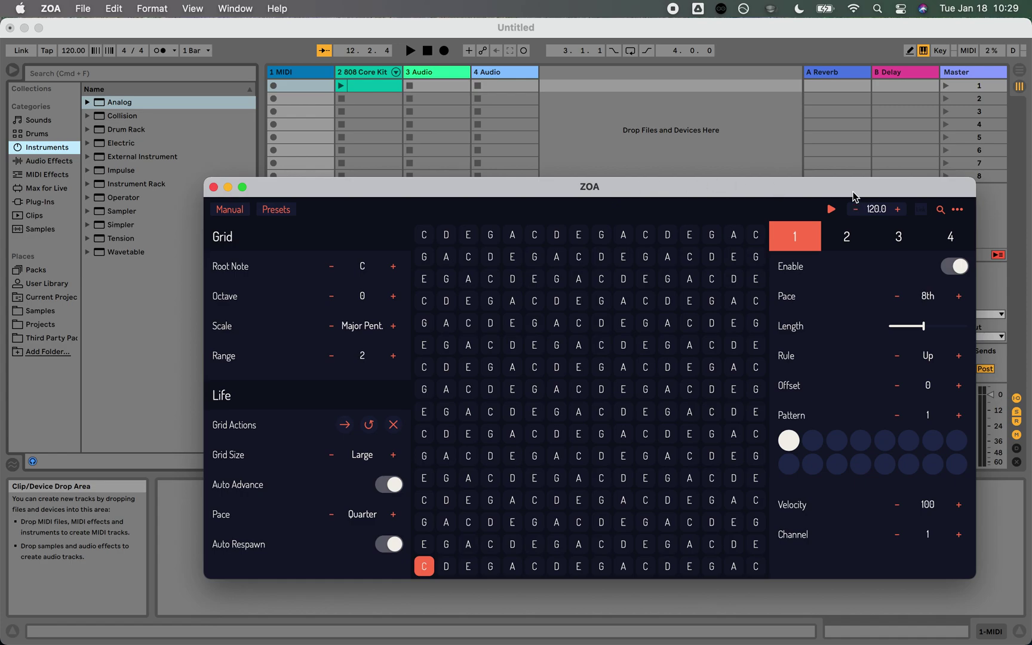
left_click_drag(860, 187, 873, 187)
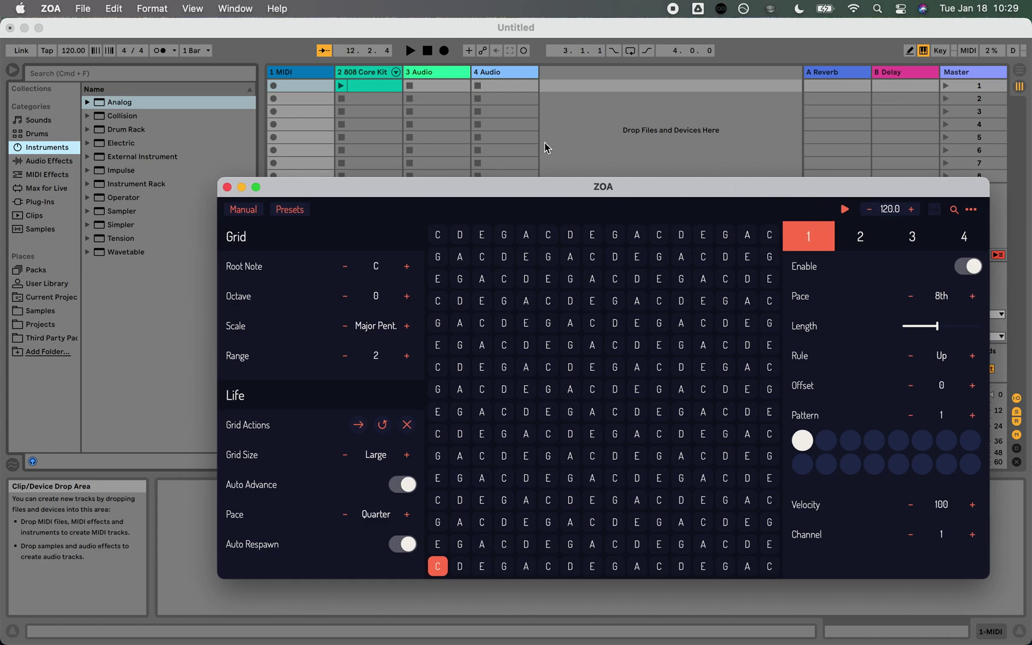
Step: Enable Ableton Link in ZOA with Sync Start/Stop on, and reposition the ZOA window
left_click(935, 212)
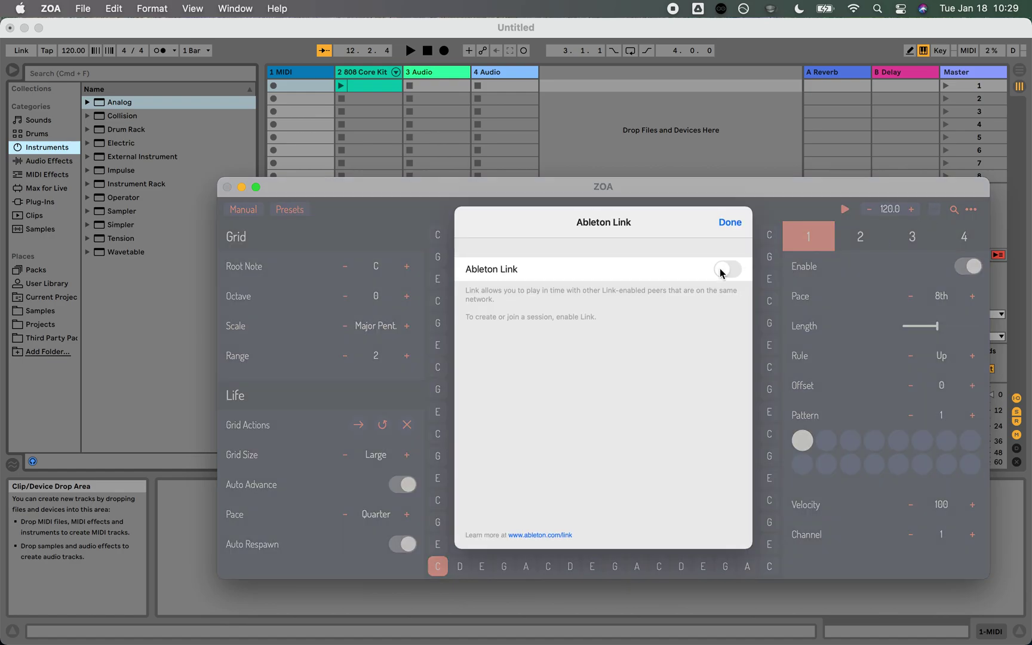
left_click(722, 270)
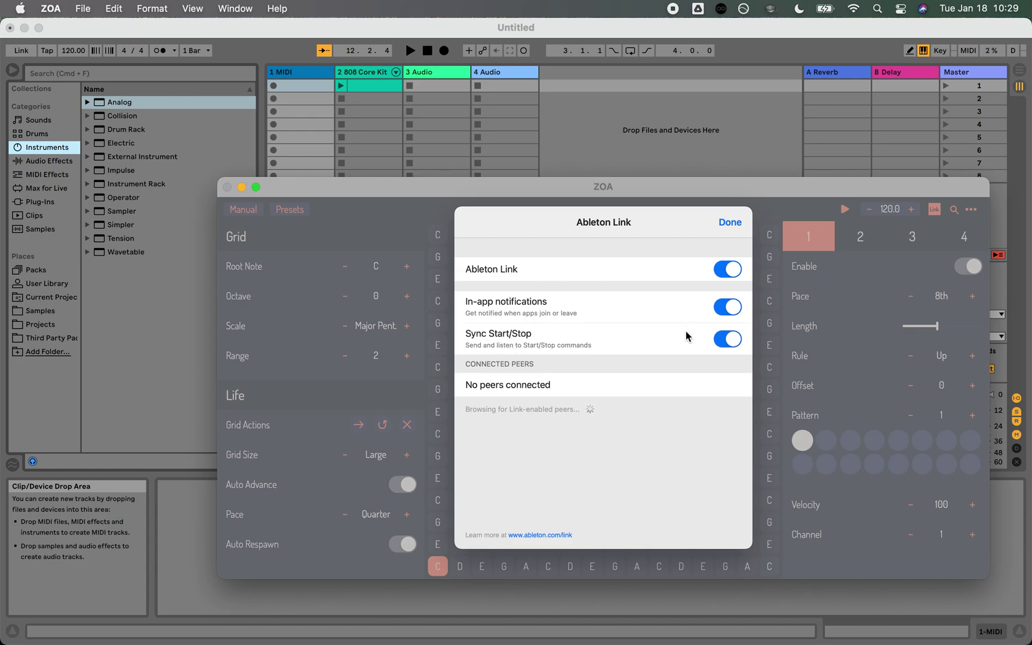
left_click(731, 223)
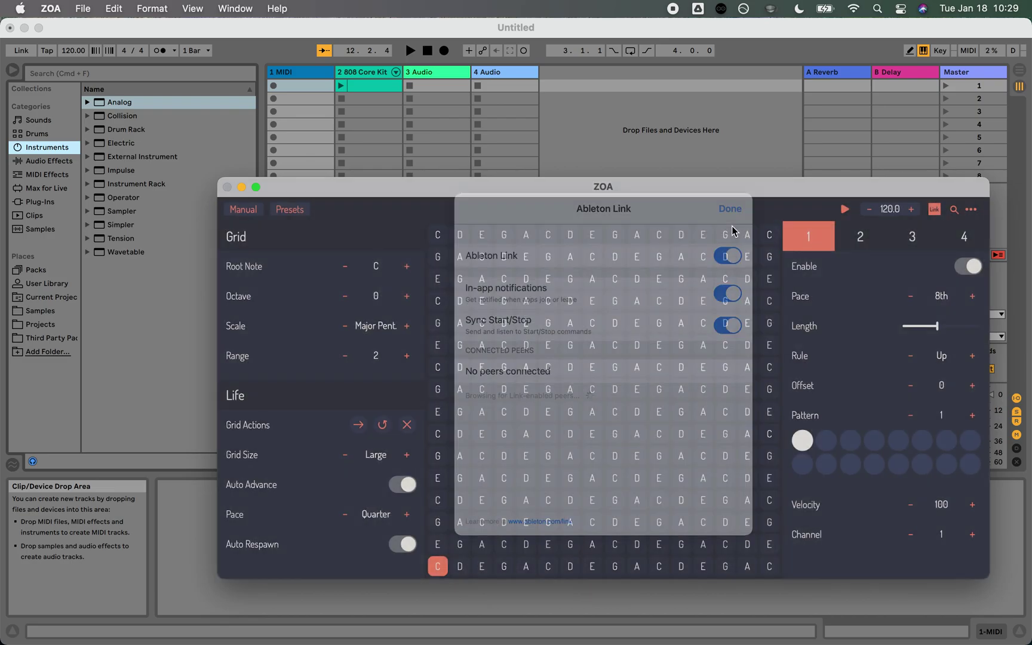
mouse_move(739, 190)
left_mouse_down()
mouse_move(33, 191)
mouse_move(2, 207)
mouse_move(818, 173)
mouse_move(742, 207)
left_mouse_up()
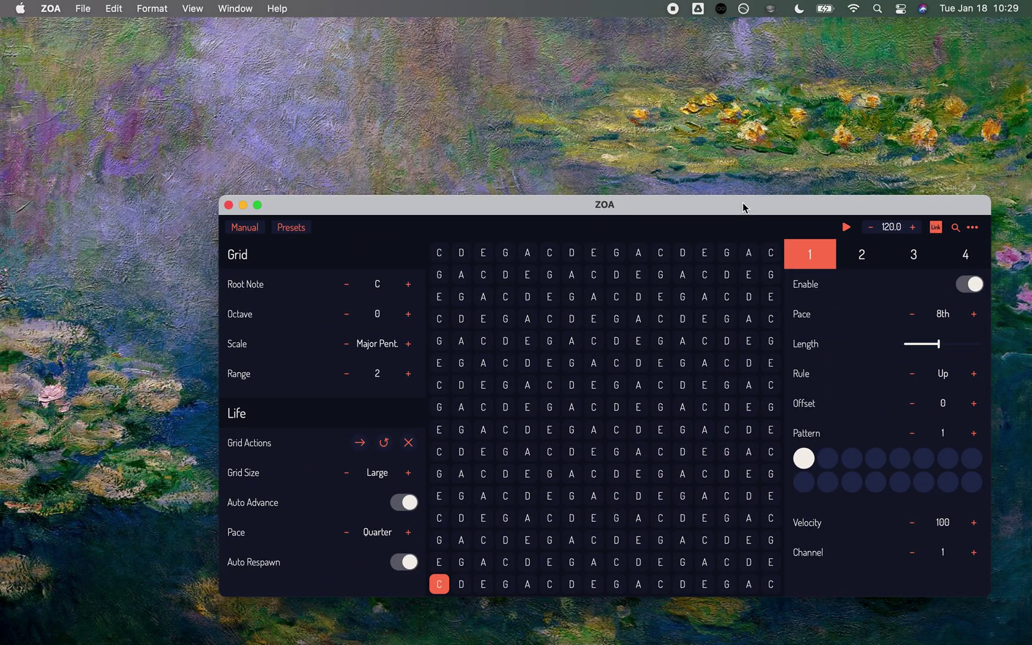
Step: Switch to Ableton Live and examine the Link/MIDI preferences for the Link options and the ZOA MIDI ports
key("ctrl+Right")
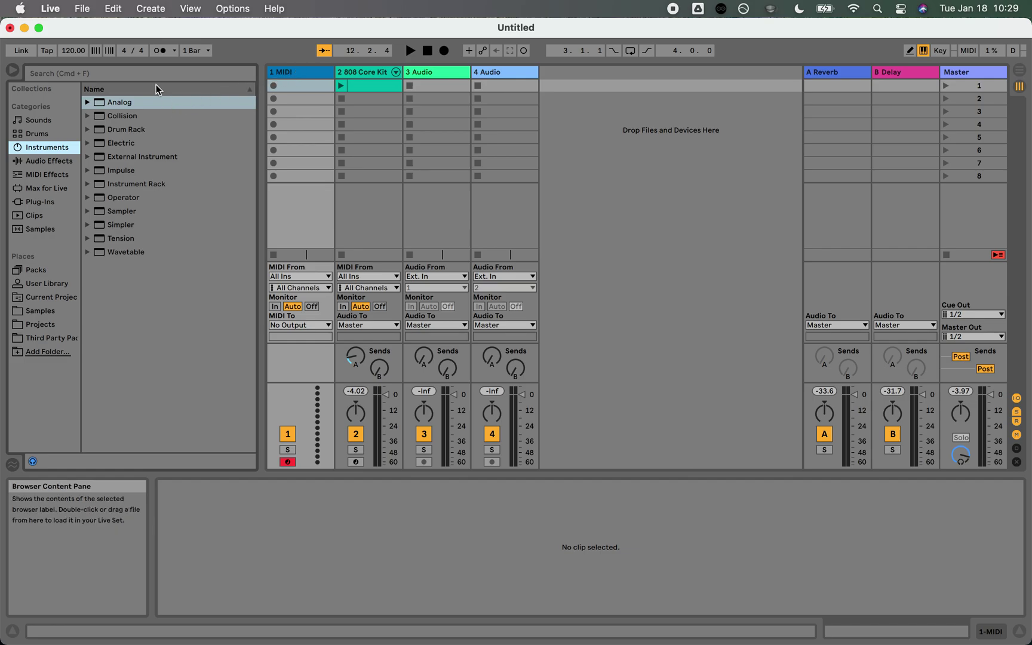
left_click(52, 9)
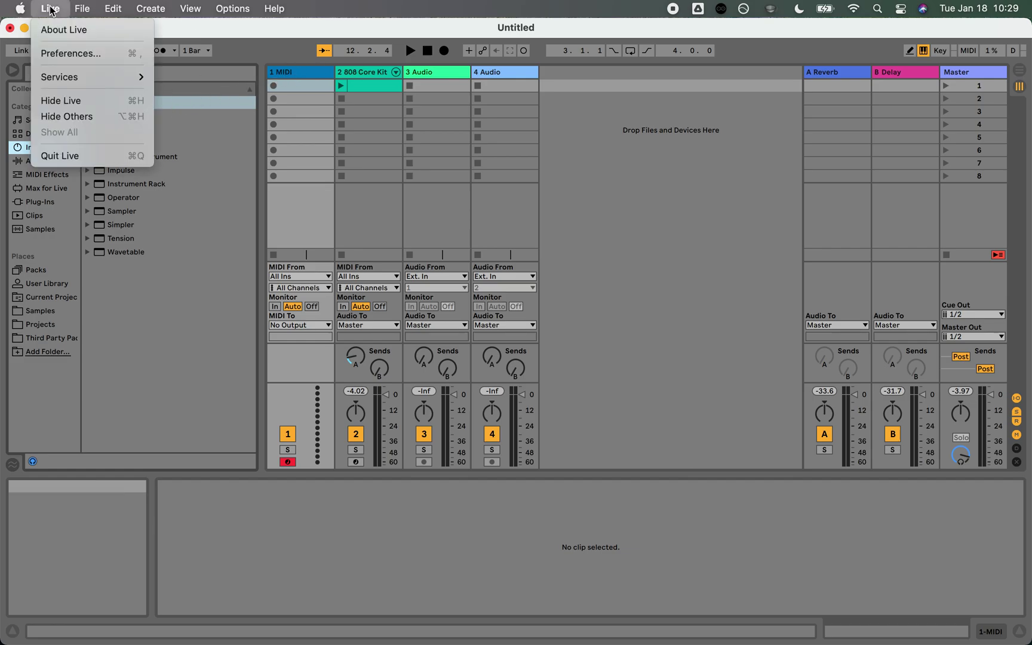
left_click(60, 55)
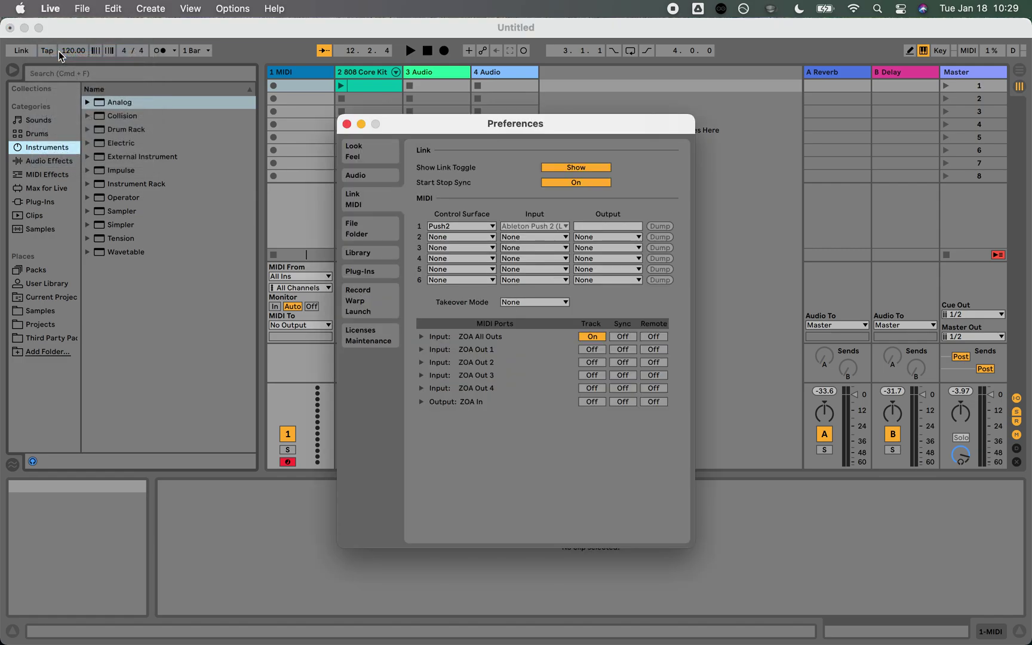
left_click(362, 160)
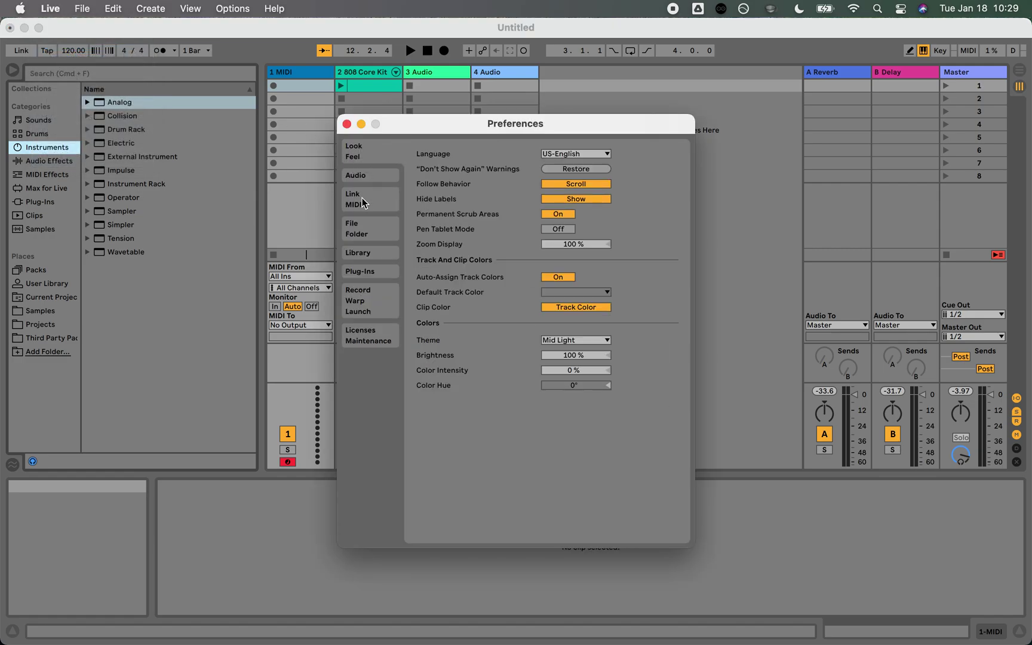
left_click(362, 197)
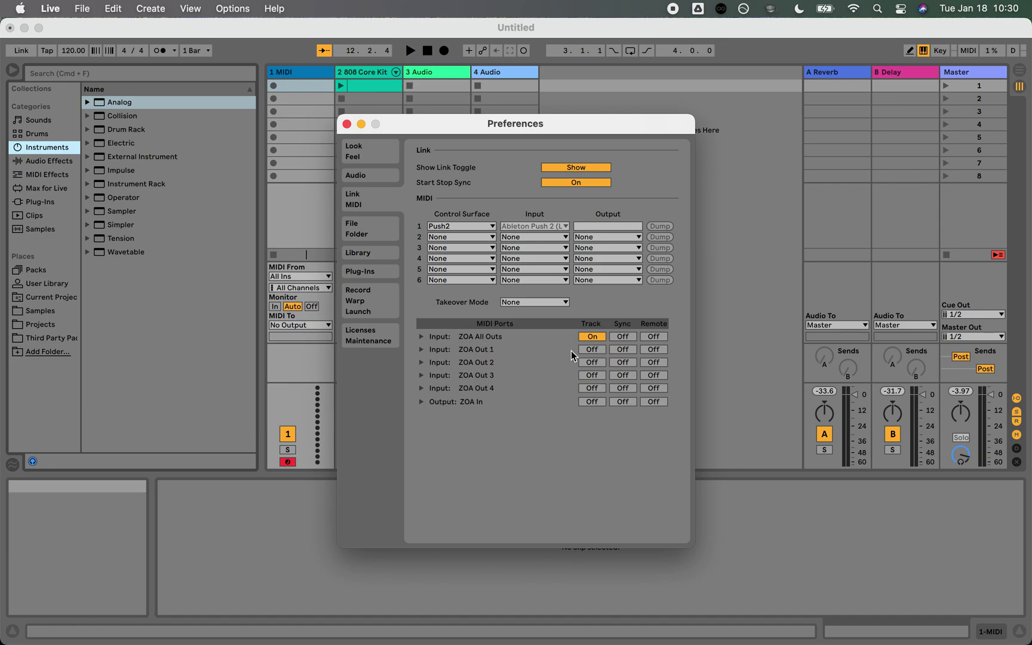
Step: Switch Track input on for ZOA Out 1 through ZOA Out 4, and switch all four off again
left_click(591, 349)
left_click(591, 362)
left_click(591, 375)
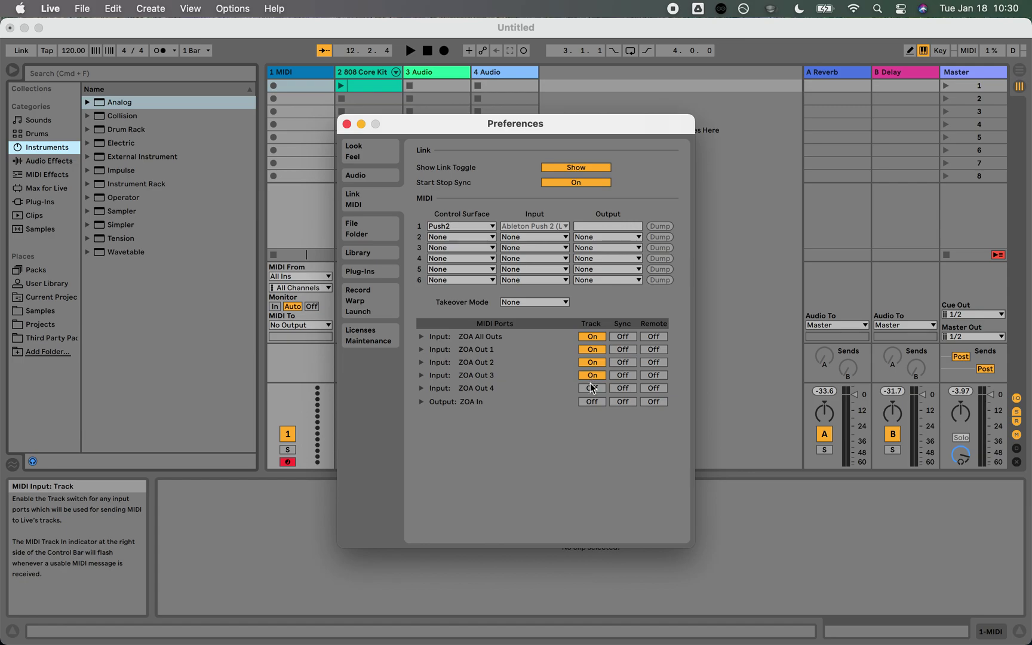
left_click(591, 388)
left_click(591, 375)
left_click(591, 389)
left_click(591, 361)
left_click(592, 349)
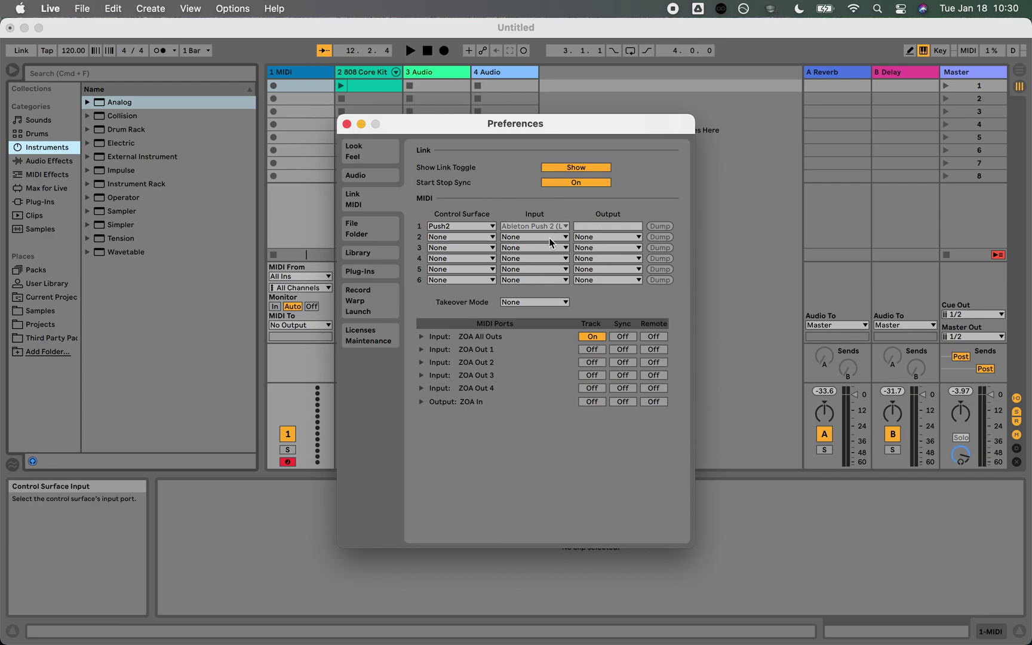
Step: Close the preferences, load the Analog instrument onto the first MIDI track and set its MIDI From to ZOA All Outs
left_click(346, 124)
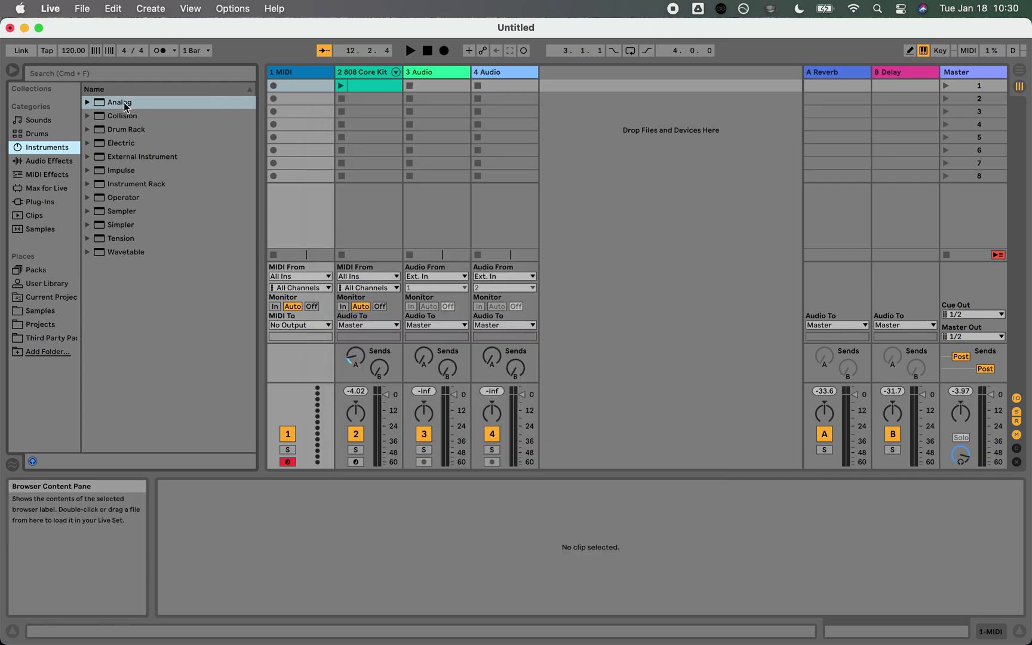
left_click_drag(123, 107, 283, 74)
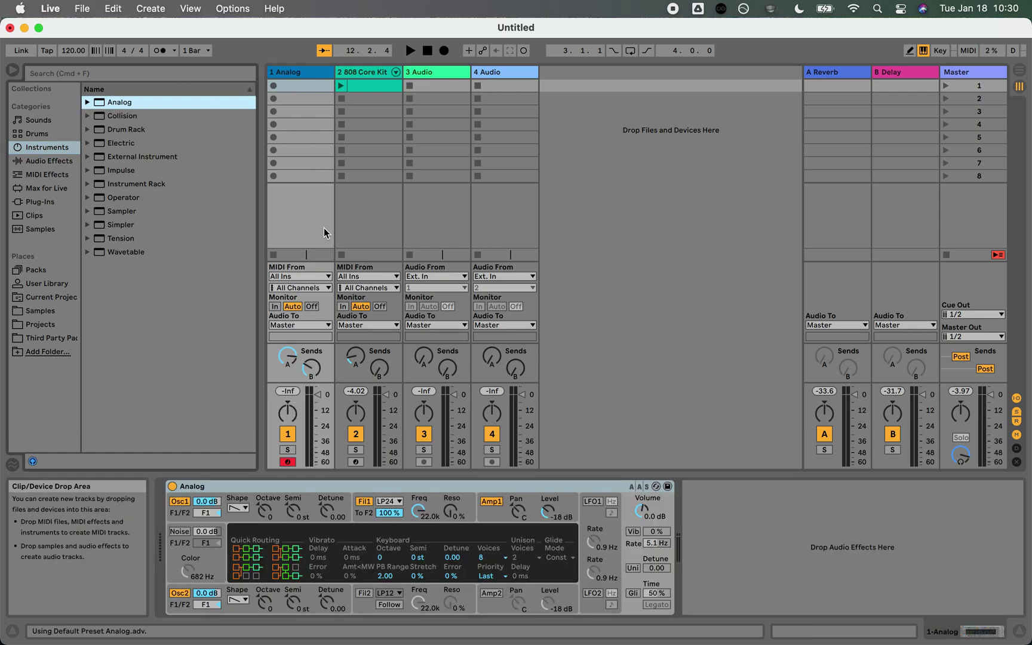
left_click(299, 277)
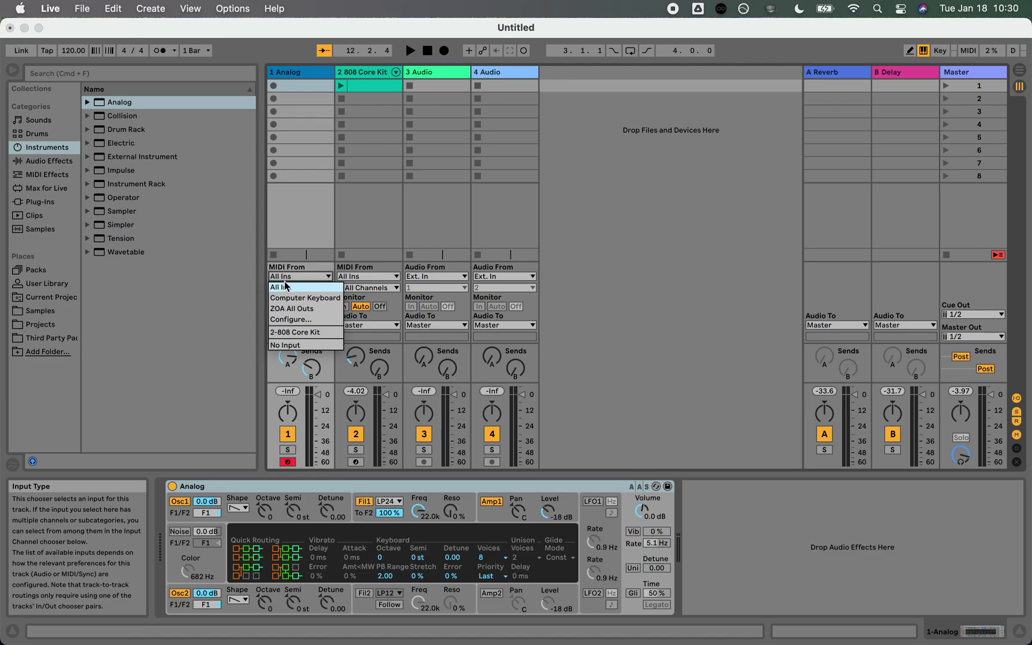
left_click(300, 309)
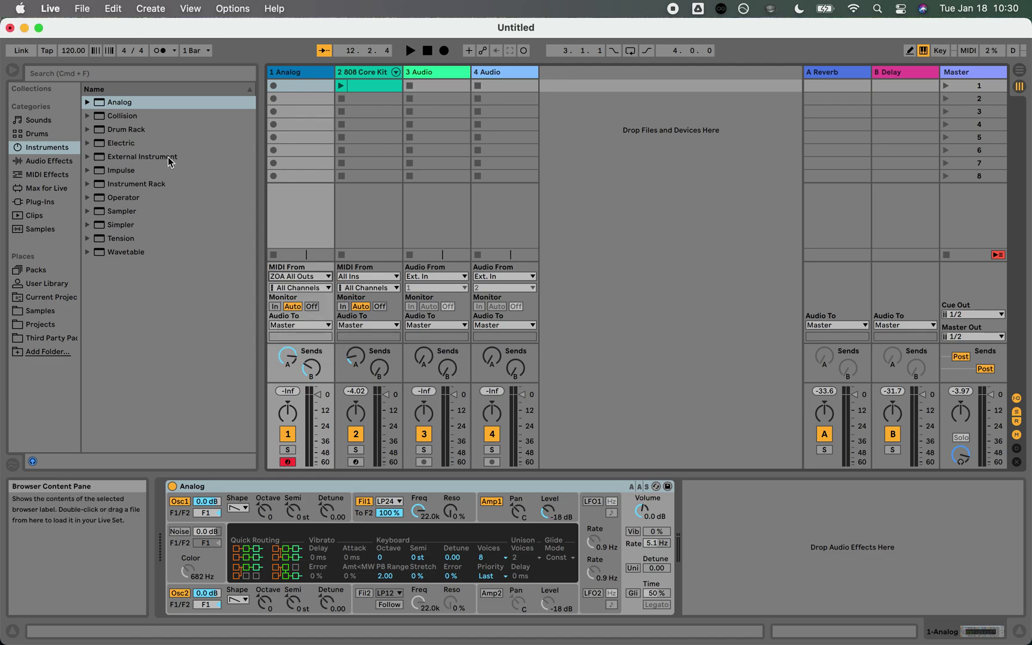
Step: Turn on Link in Live and briefly test playback with the Analog track's A and B sends turned fully down
left_click(22, 52)
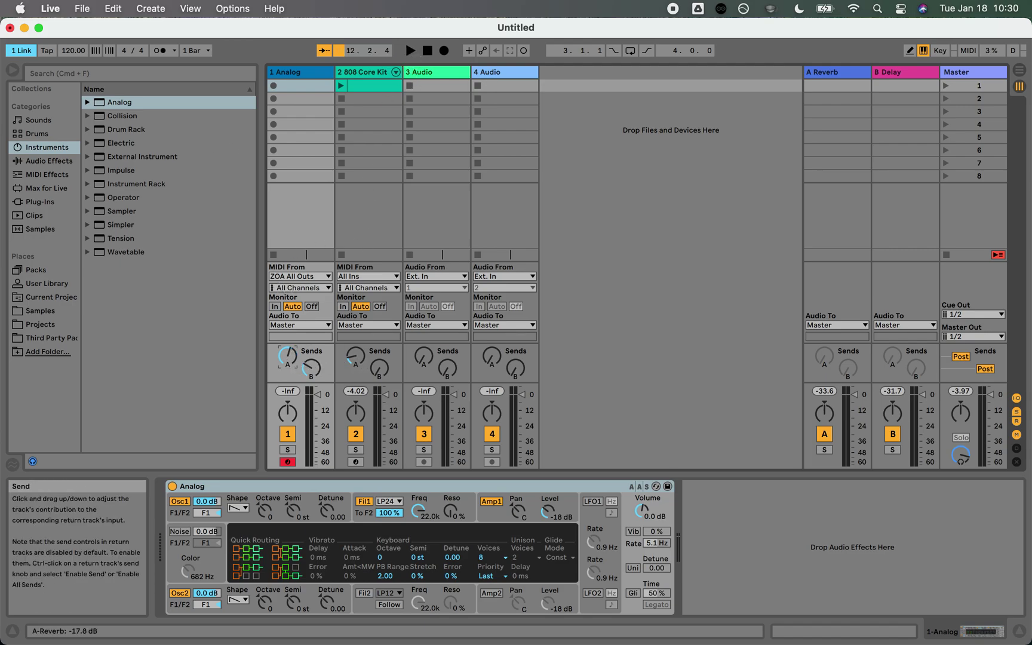
left_click_drag(310, 368, 311, 363)
left_click(410, 52)
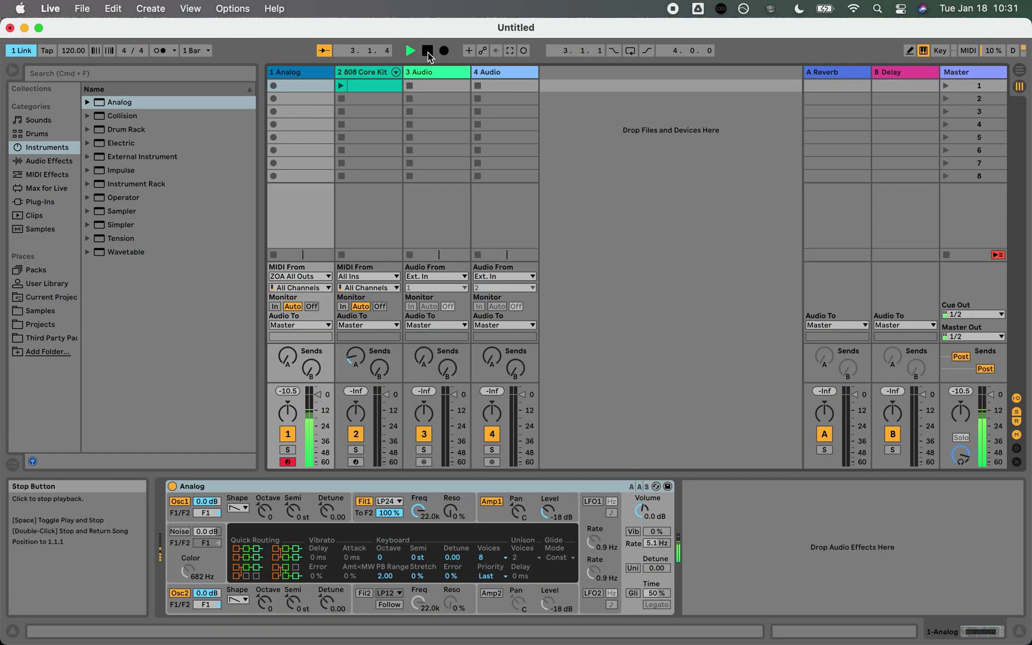
left_click(428, 52)
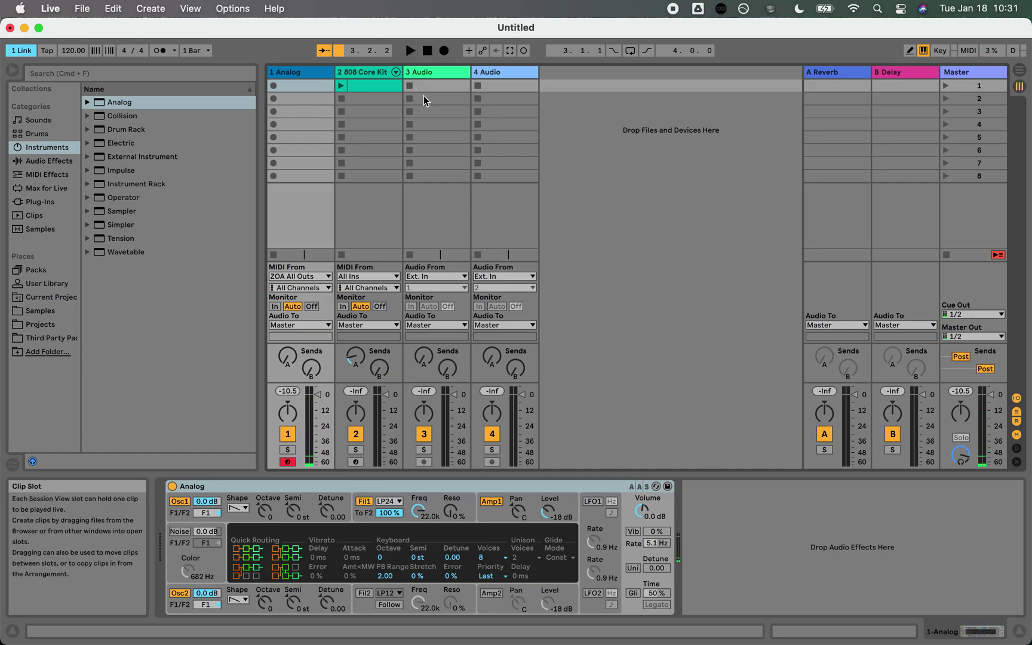
Step: Switch to ZOA and turn off the Sidekick Synth in its settings
key("ctrl+Left")
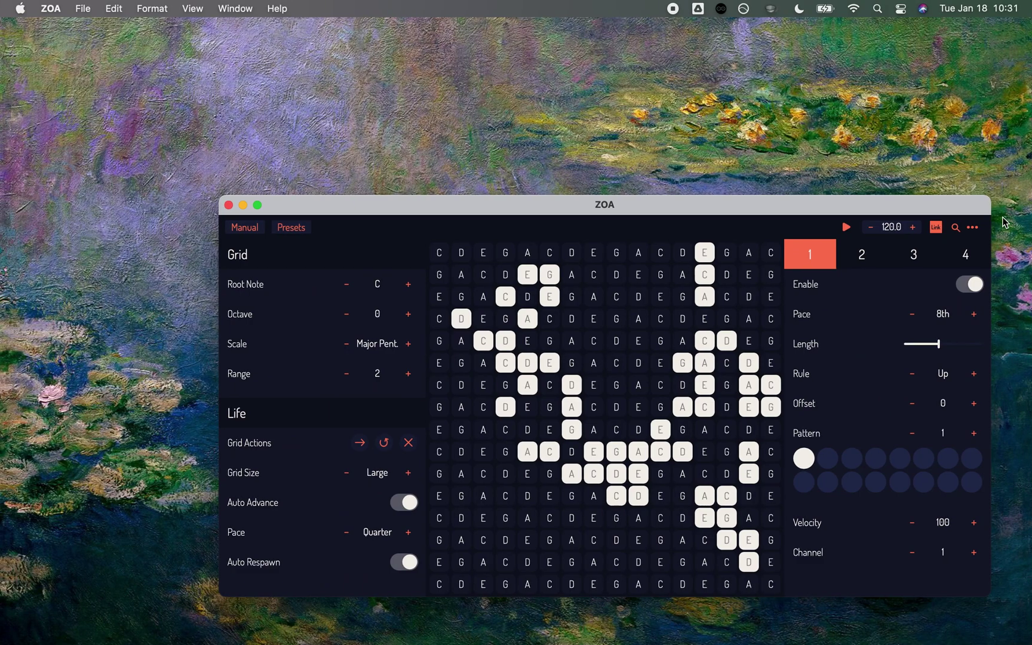
left_click(974, 231)
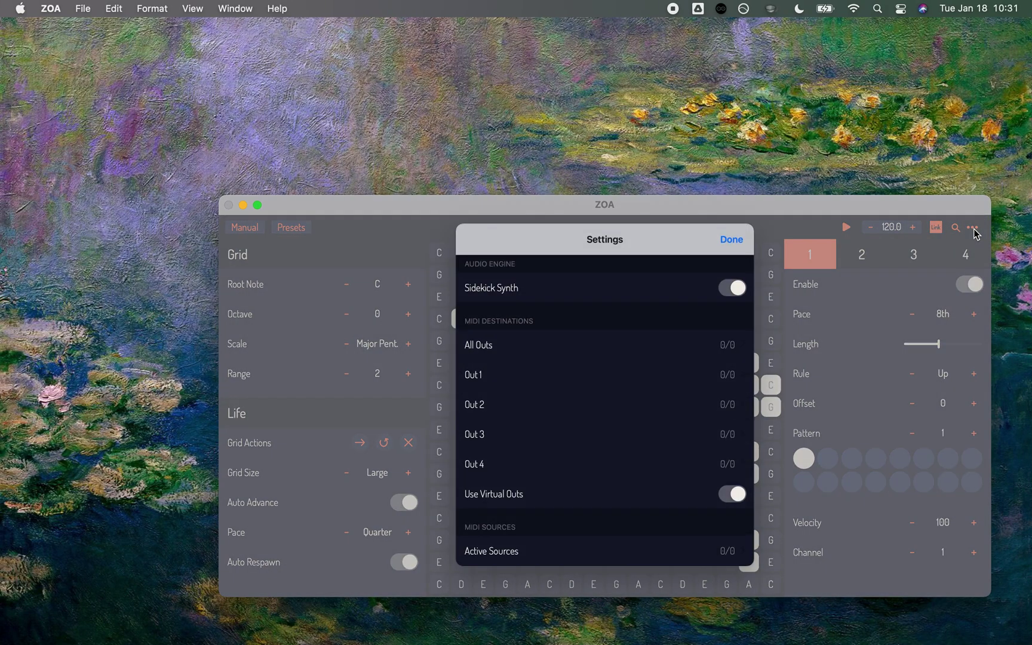
left_click(732, 292)
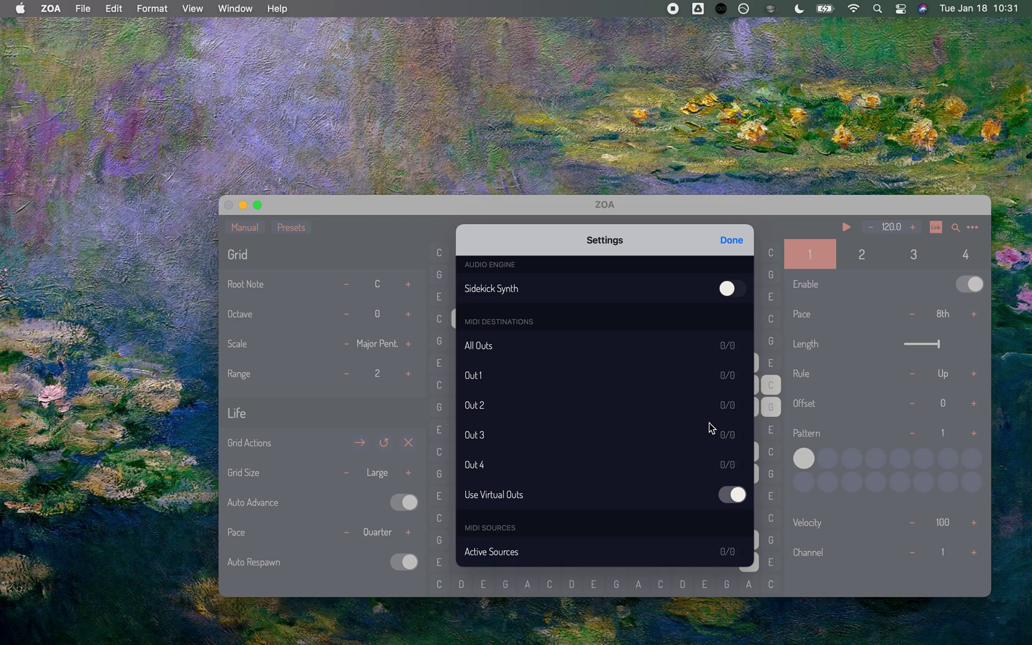
left_click(733, 499)
left_click(732, 240)
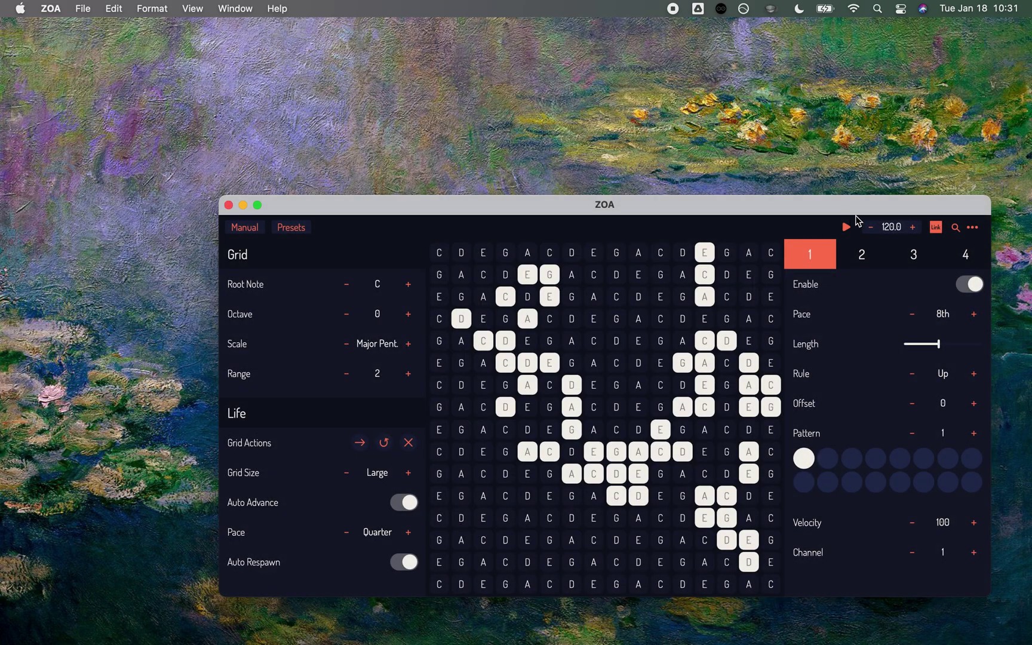
Step: Start playback in ZOA and set the tempo to 92
left_click(847, 228)
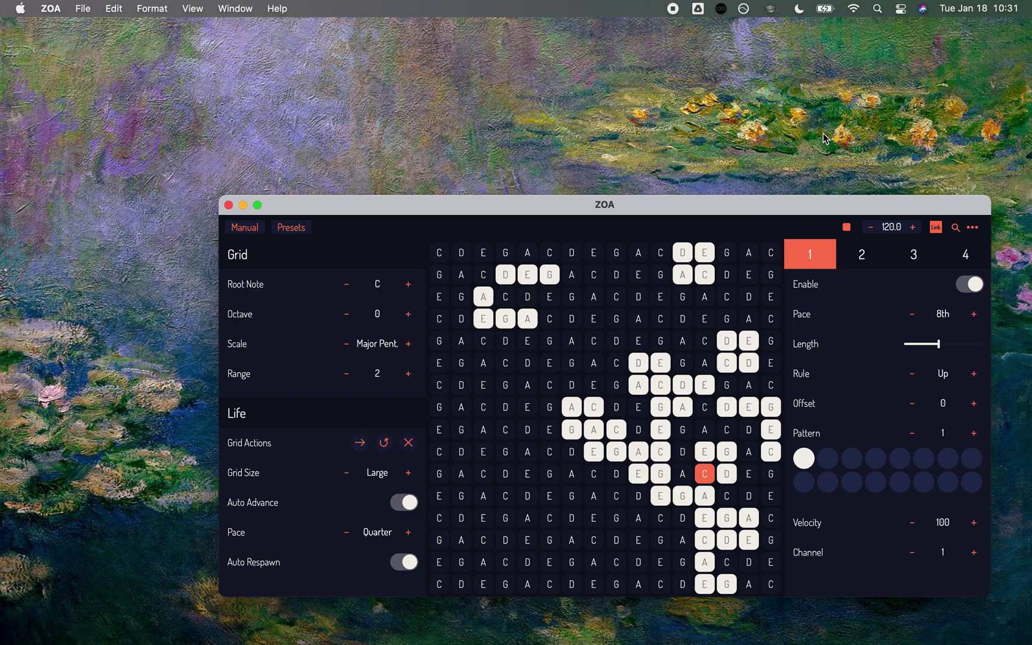
left_click_drag(891, 232, 733, 232)
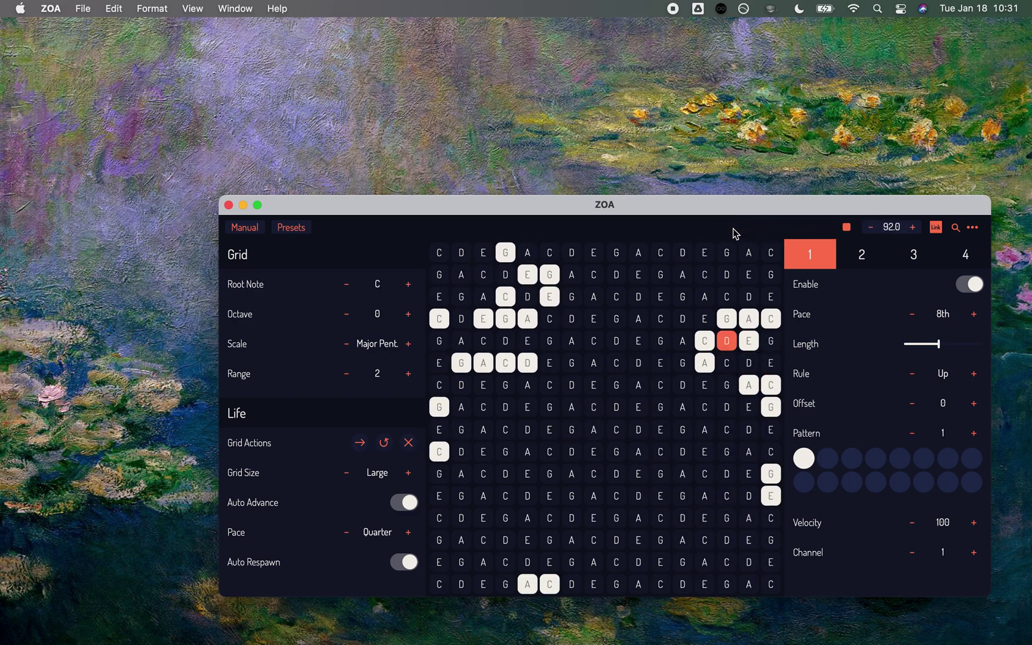
Step: Enable ZOA's voice 2 with a pace of 16th and an offset of 7
left_click(869, 259)
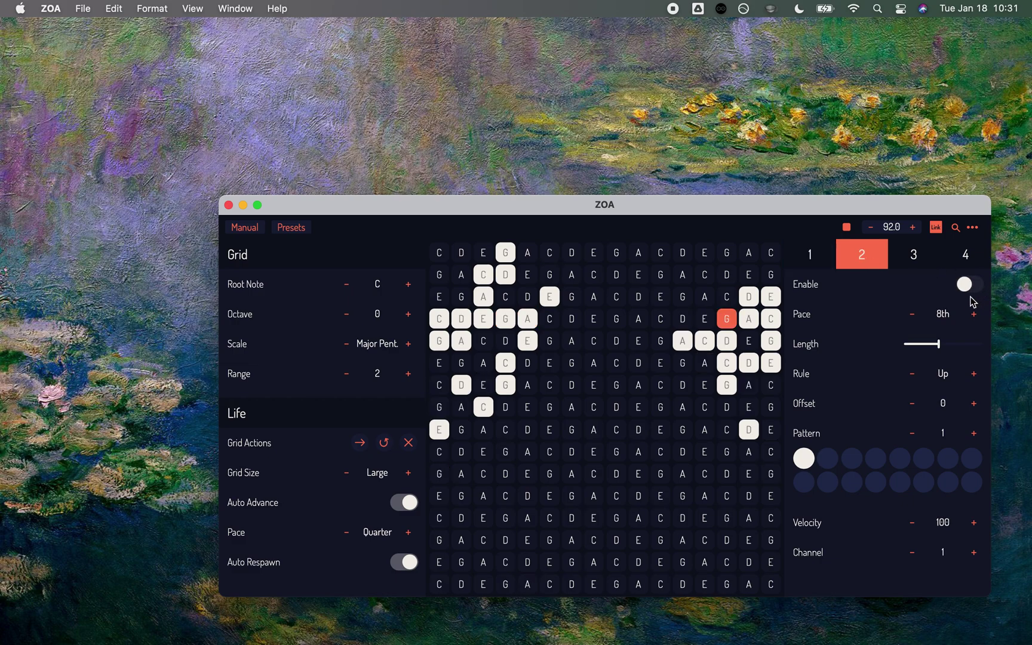
left_click(973, 315)
left_click(974, 315)
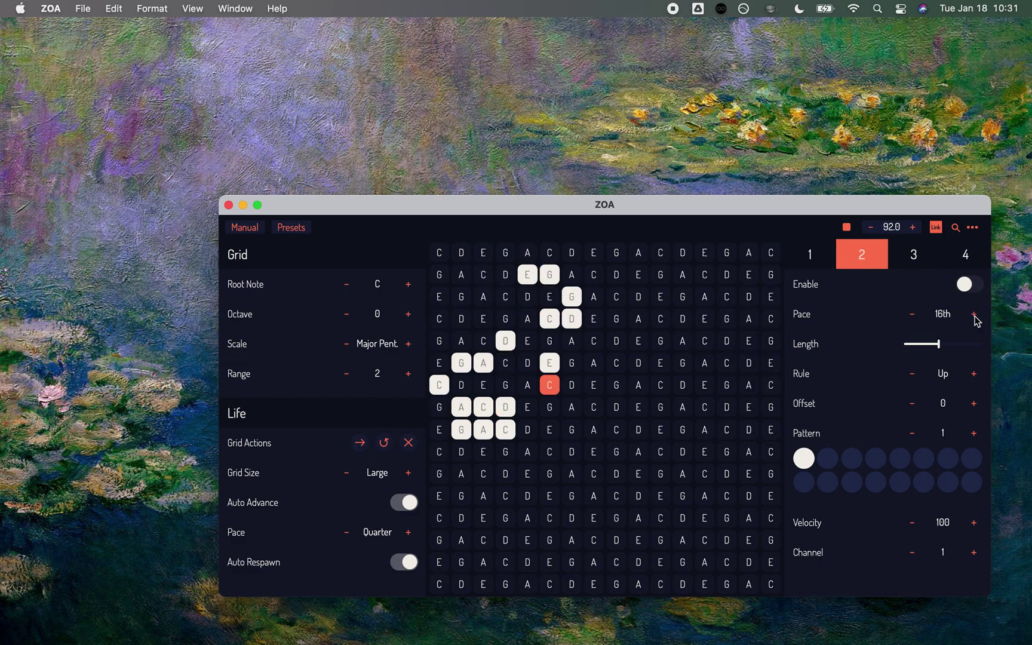
left_click(981, 284)
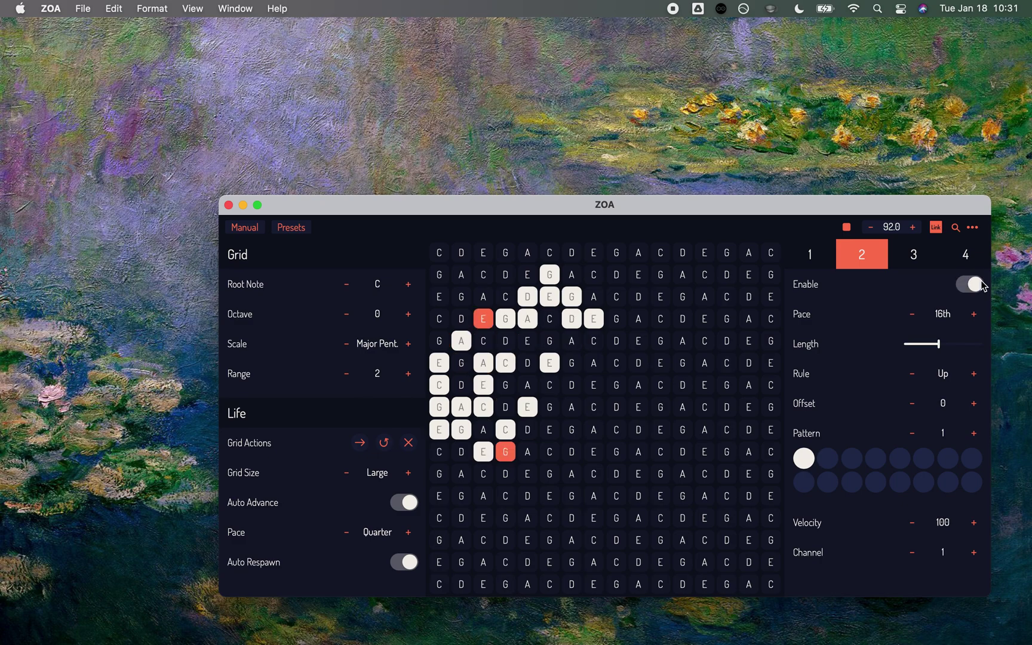
left_click(974, 409)
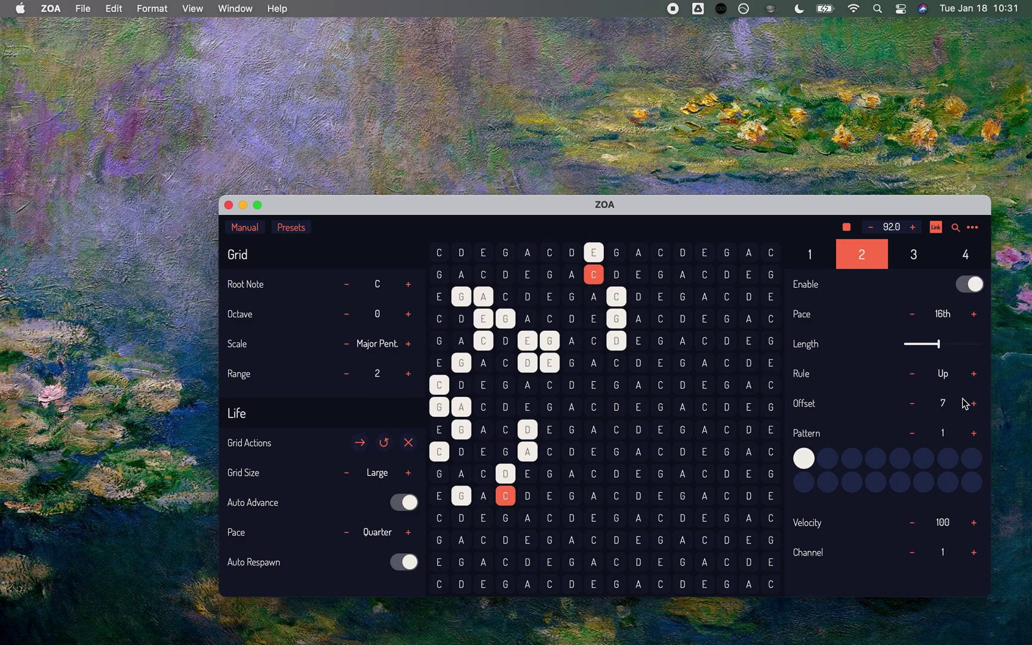
Step: Stop ZOA's playback and switch to Ableton Live
left_click(847, 228)
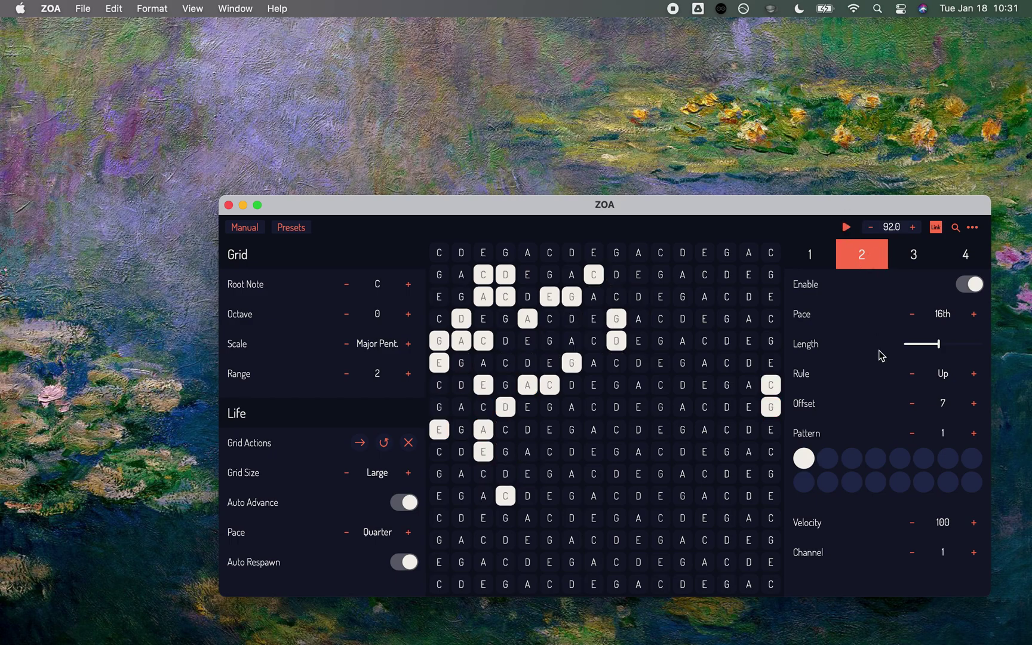
key("ctrl+Right")
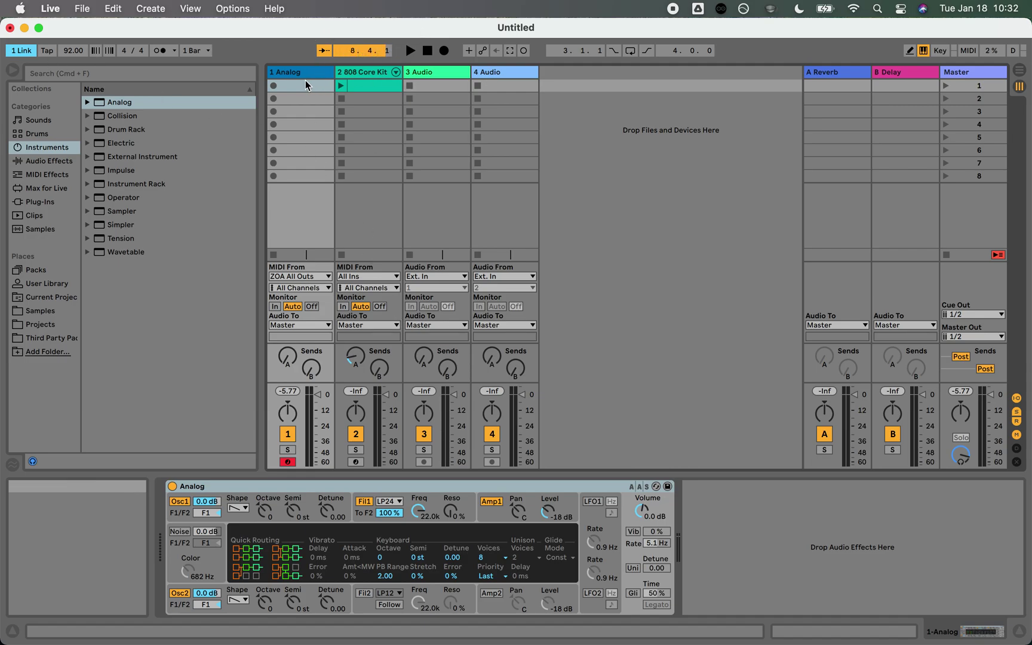
Step: Start Live's playback with the 808 Core Kit clip running and lower the Analog track's volume to balance it against the drums
left_click(409, 53)
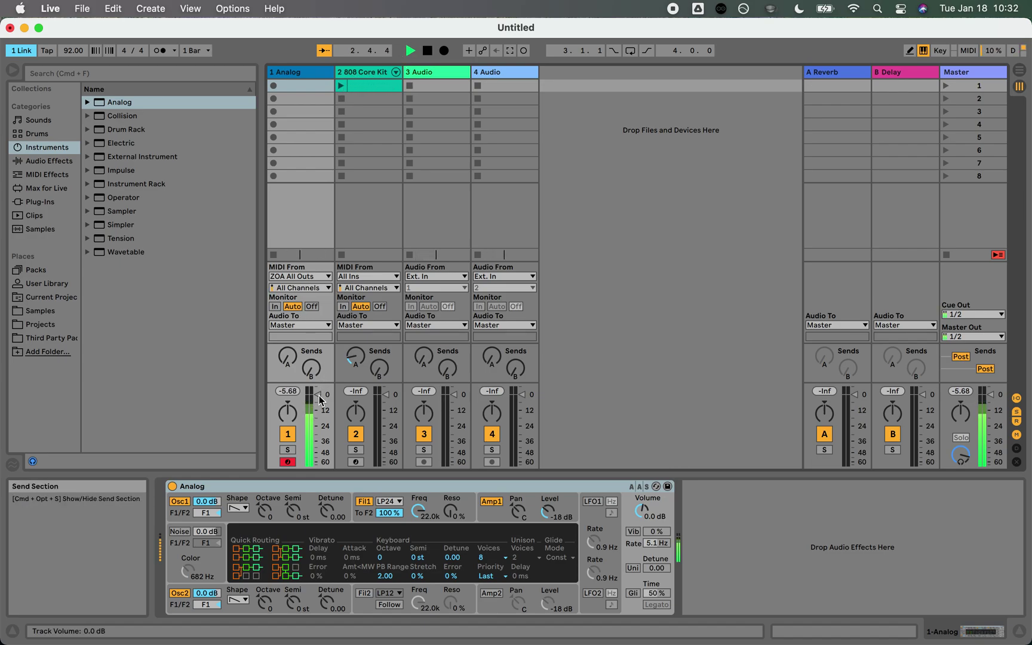
left_click_drag(319, 395, 319, 406)
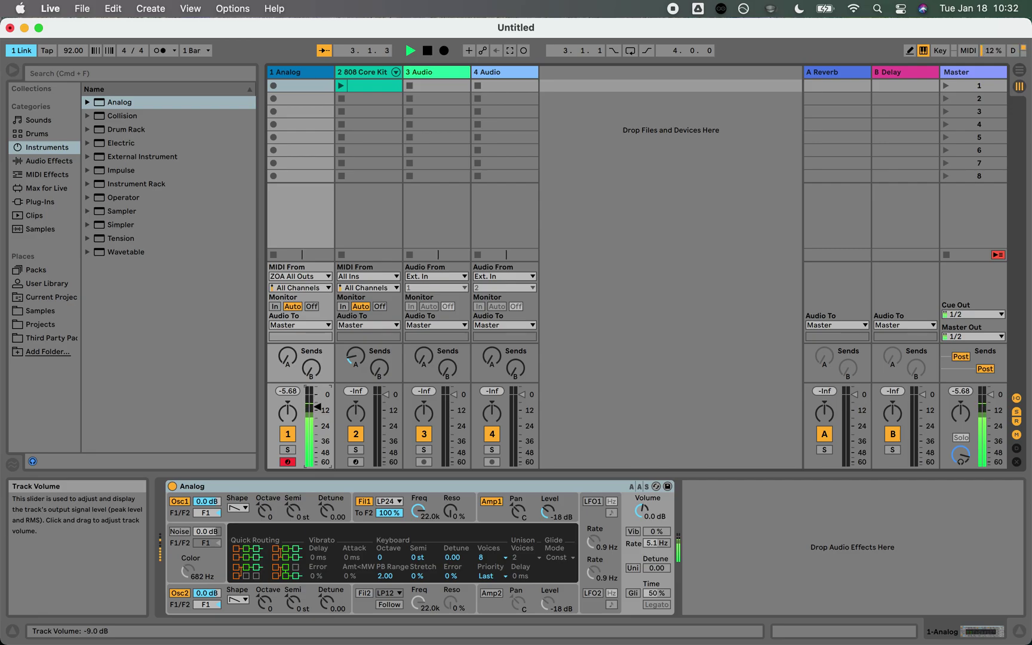
left_click(341, 87)
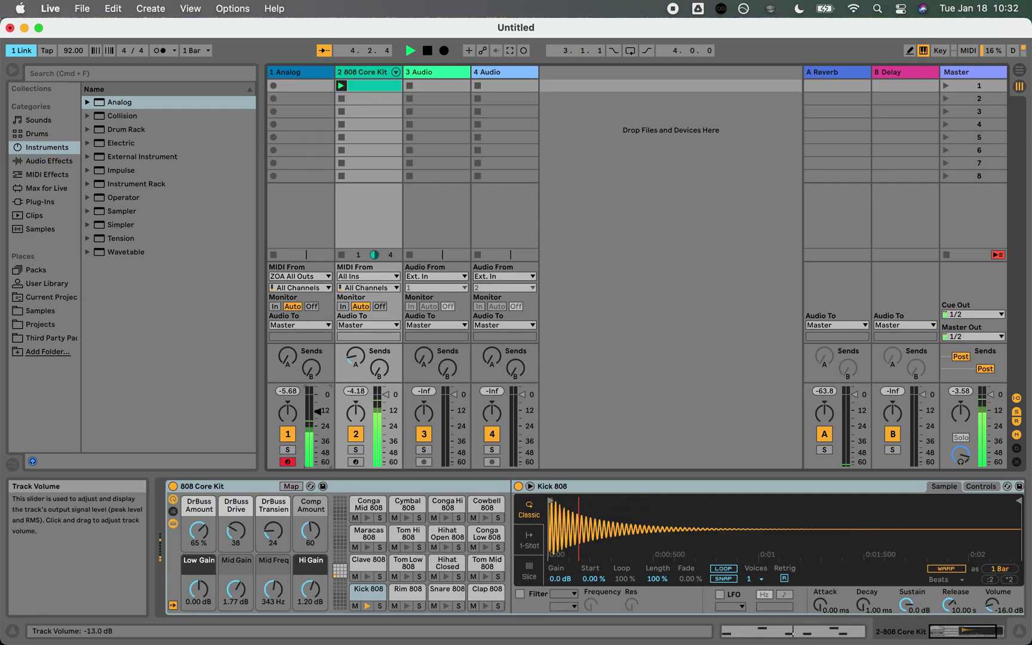
left_click_drag(319, 410, 318, 401)
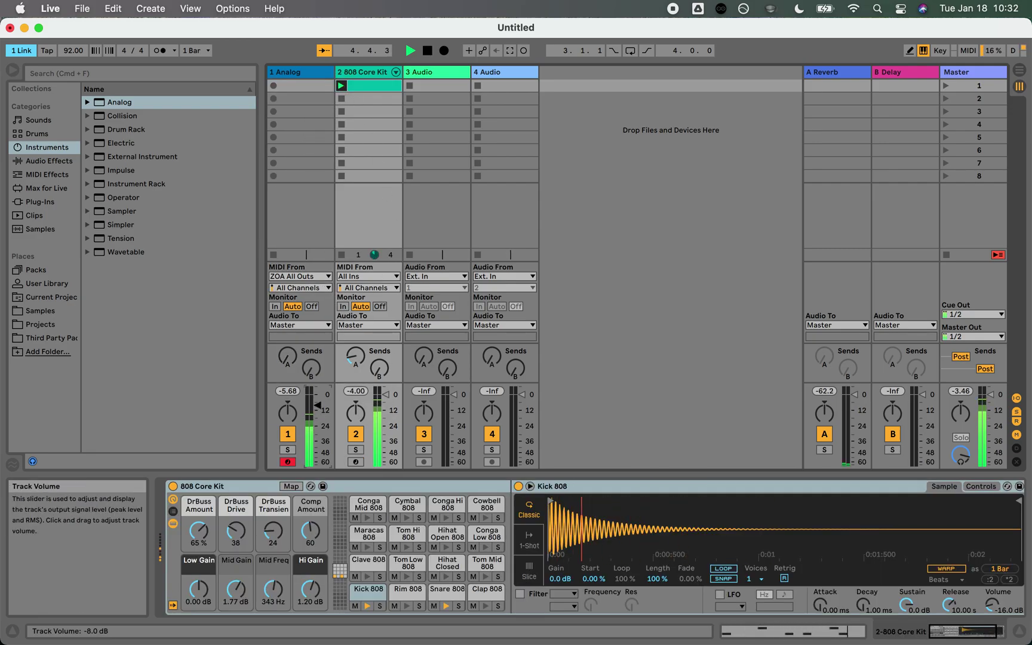
Step: Raise the Analog track's Reverb and Delay sends and the 808 Core Kit track's Reverb send to about -25 dB, and stop playback
left_click(289, 362)
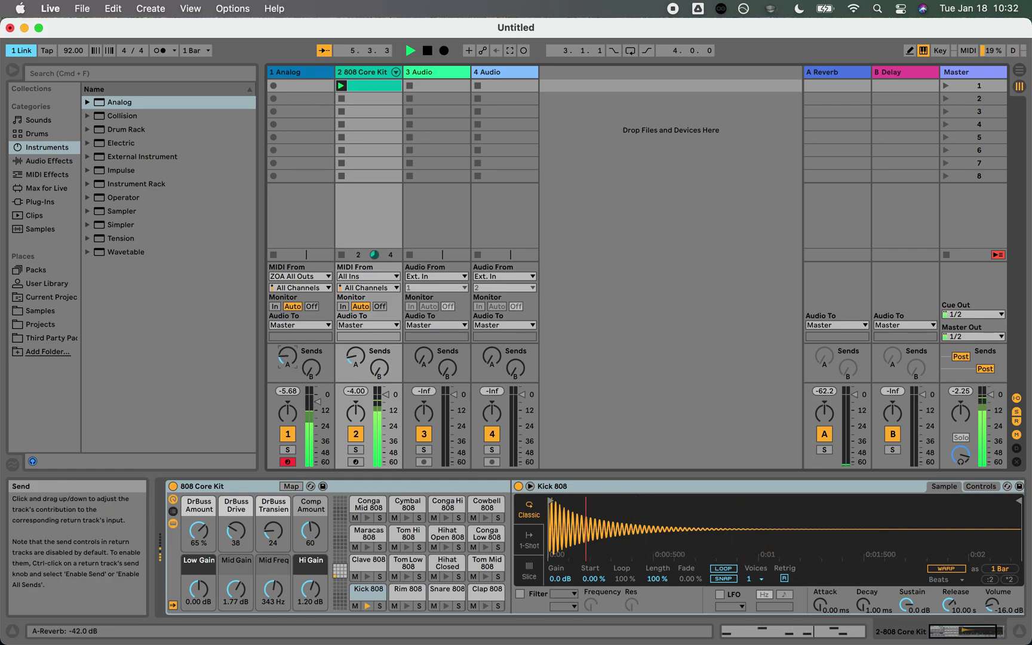
left_click(311, 368)
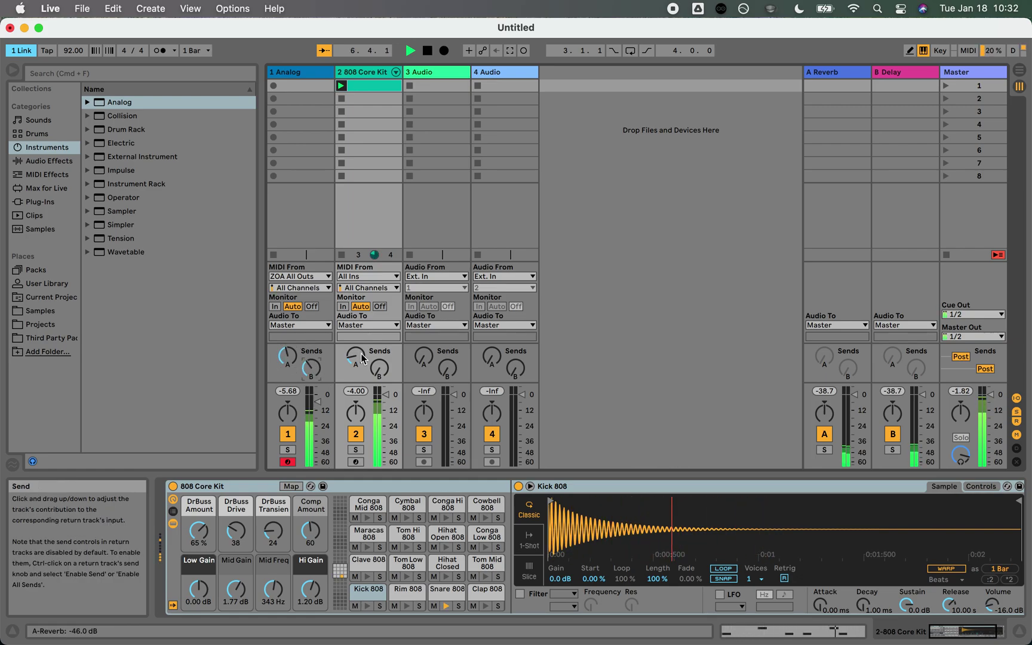
left_click_drag(362, 357, 371, 361)
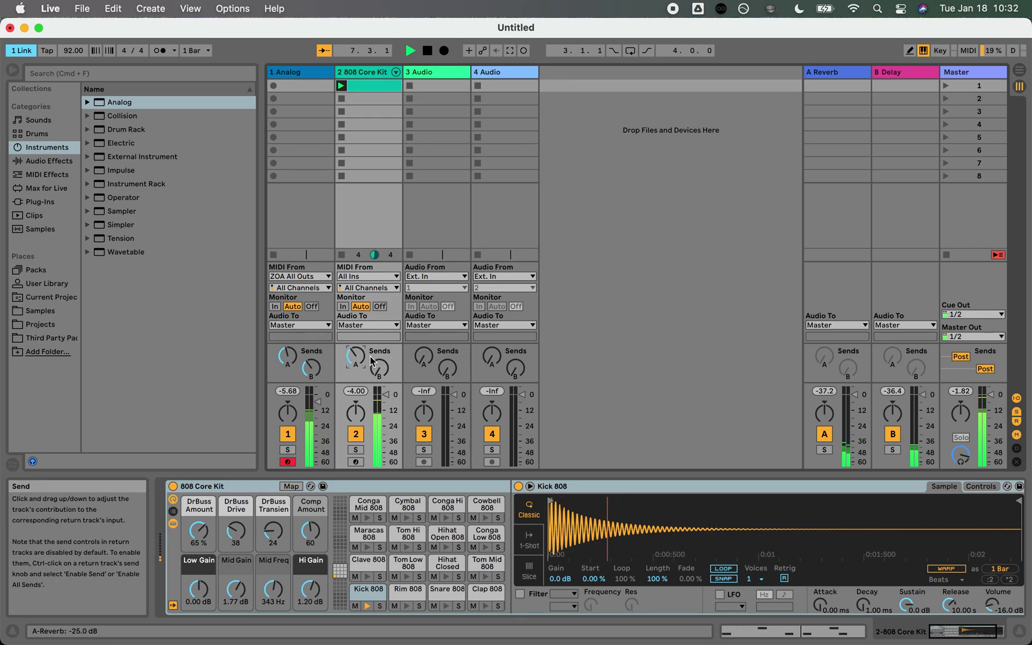
left_click(428, 51)
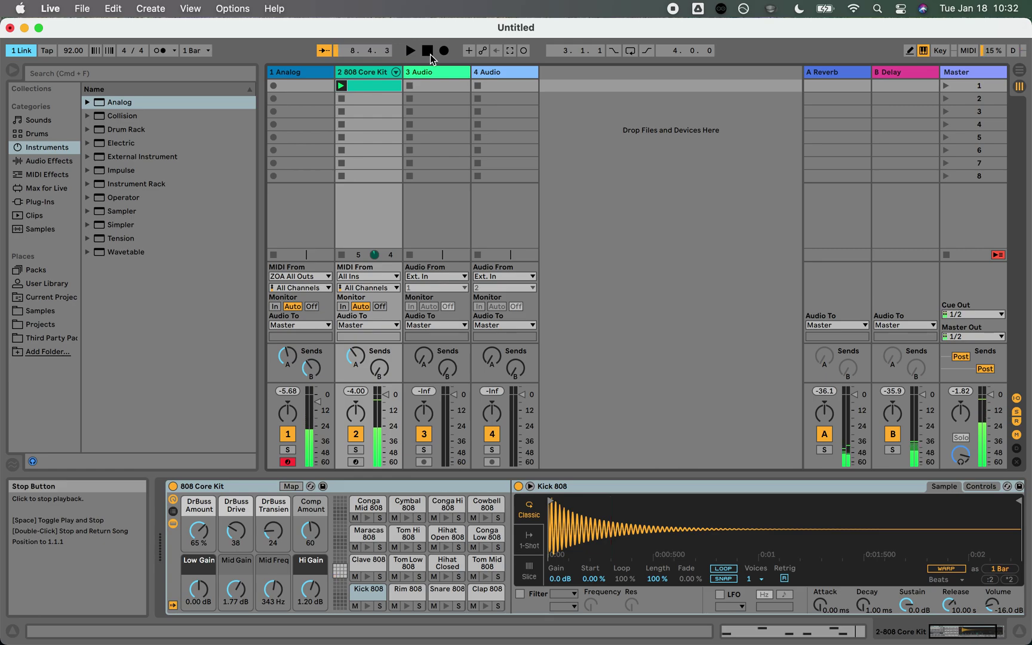